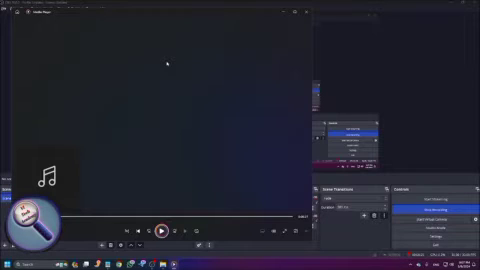
# Start playback of the AI-generated voice audio file with the Space key.
pyautogui.press('space')
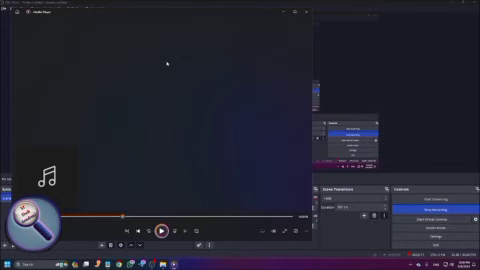
# From the desktop, launch Microsoft Clipchamp by searching 'clip' in the Start menu.
pyautogui.press('super+d')
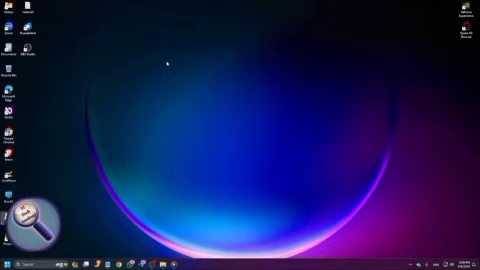
pyautogui.press('super')
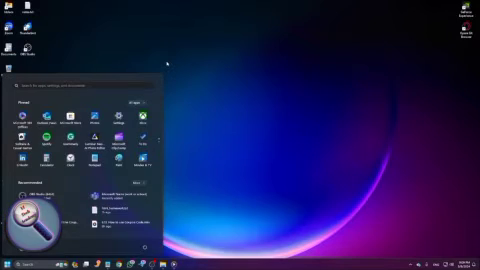
pyautogui.write('clip')
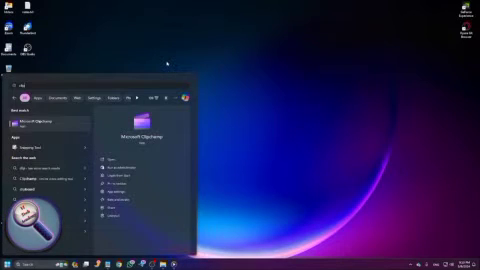
pyautogui.press('Return')
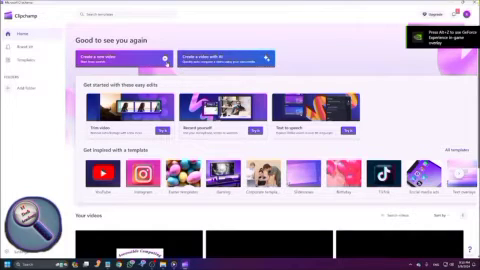
# Move keyboard focus across the Clipchamp home page to the 'Create a new video' card.
pyautogui.press('Tab')
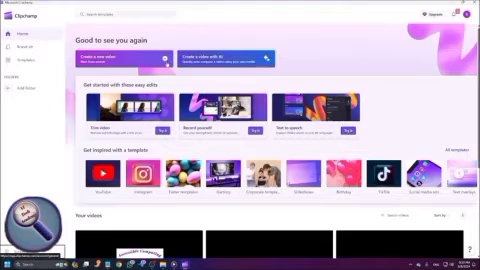
pyautogui.press('Tab')
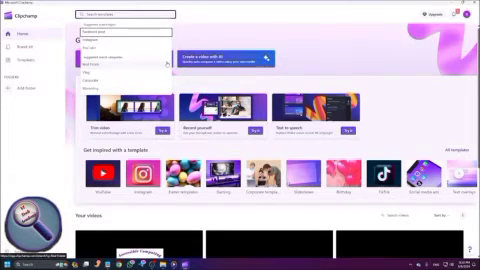
pyautogui.press('Tab')
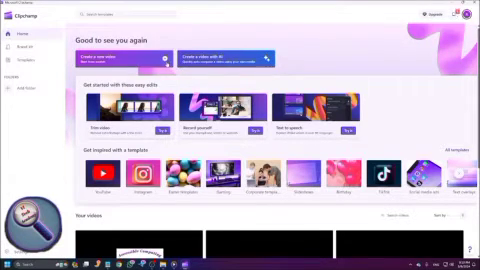
pyautogui.press('Tab')
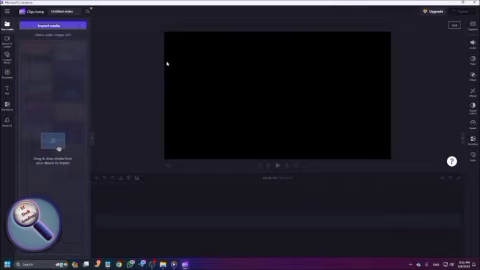
# Switch the editor's left sidebar to the 'Record & create' options.
pyautogui.click(7, 37)
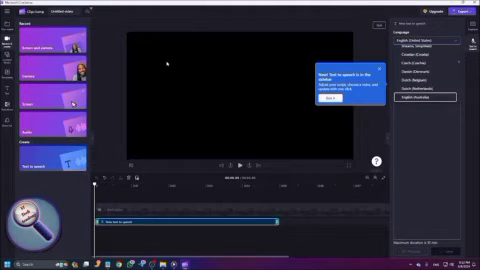
# Pick English (India) in the text-to-speech Language list.
pyautogui.press('Down')
pyautogui.press('Down')
pyautogui.press('Down')
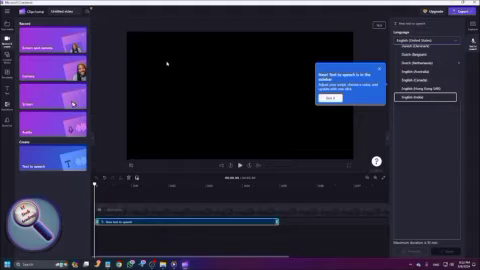
pyautogui.press('Return')
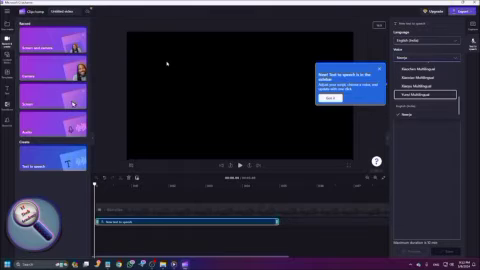
# Try the Prabhat voice, then settle on Neerja as the text-to-speech voice.
pyautogui.press('Down')
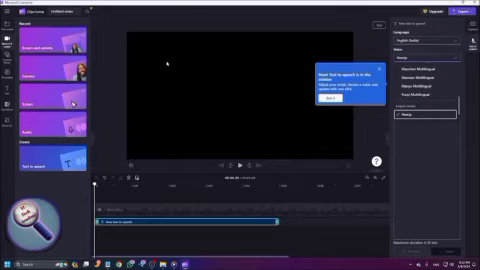
pyautogui.press('Down')
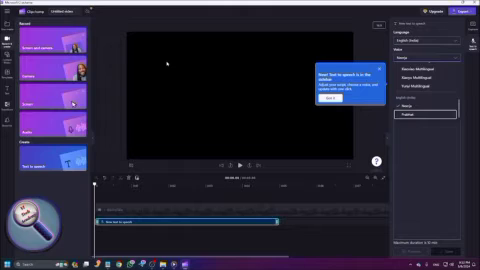
pyautogui.press('Return')
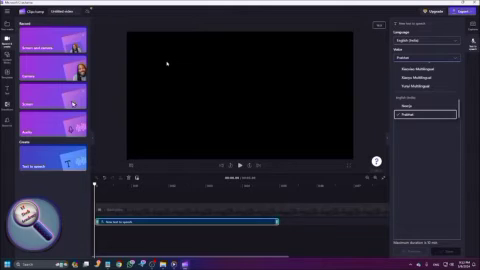
pyautogui.press('Up')
pyautogui.press('Return')
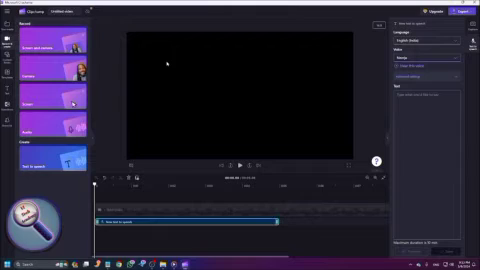
pyautogui.press('Tab')
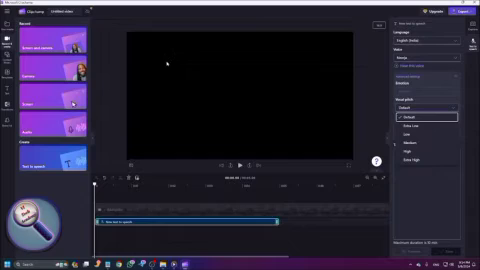
pyautogui.press('Down')
pyautogui.press('Down')
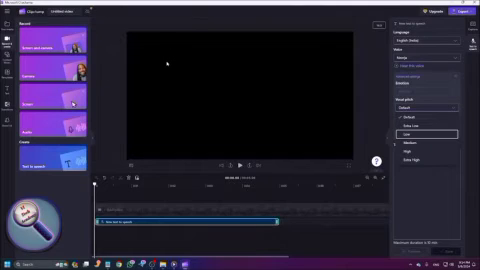
pyautogui.press('Down')
pyautogui.press('Down')
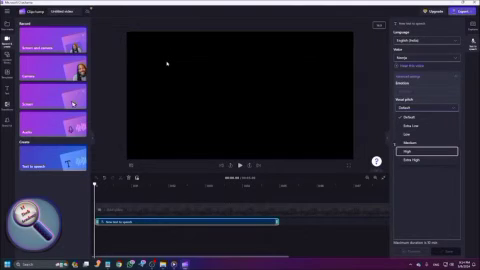
pyautogui.press('Down')
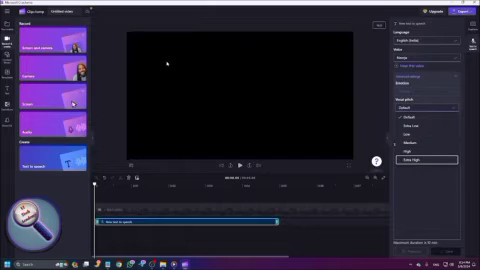
pyautogui.press('Up')
pyautogui.press('Up')
pyautogui.press('Up')
pyautogui.press('Up')
pyautogui.press('Up')
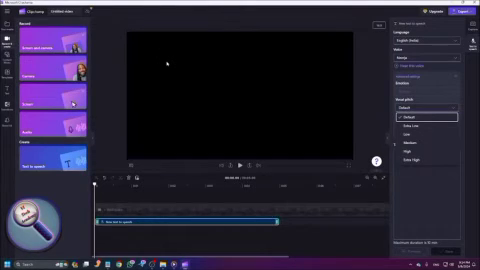
pyautogui.press('Return')
pyautogui.press('Tab')
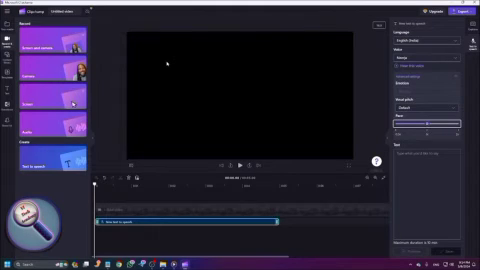
# Move focus past the Pace slider in the speech settings.
pyautogui.press('Tab')
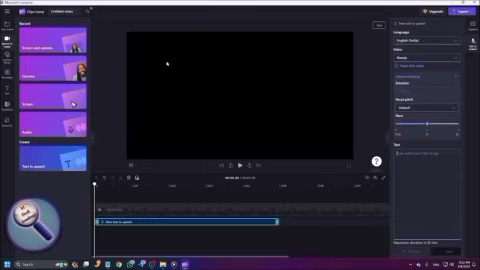
# Paste the entire Notepad welcome script into Clipchamp's speech text box.
pyautogui.hotkey('alt', 'Tab')
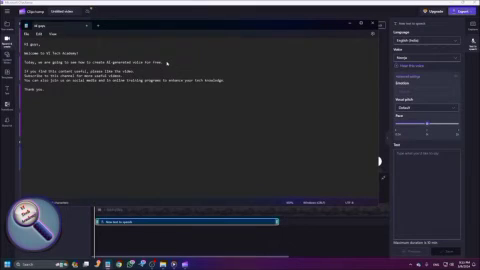
pyautogui.hotkey('ctrl', 'a')
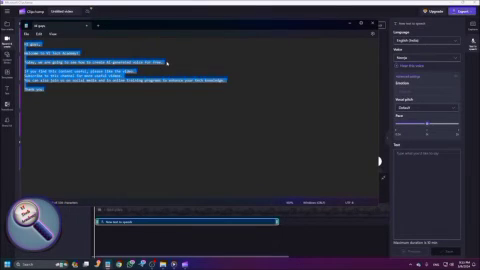
pyautogui.hotkey('ctrl', 'c')
pyautogui.hotkey('alt', 'Tab')
pyautogui.hotkey('ctrl', 'v')
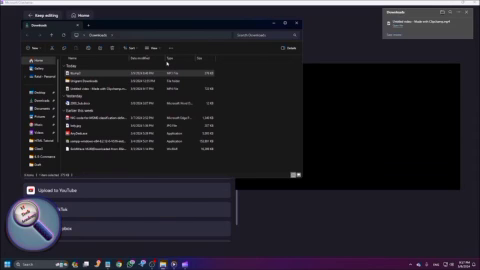
# Select the 'Untitled video - Made with Clipchamp' file in Downloads.
pyautogui.press('Down')
pyautogui.press('Down')
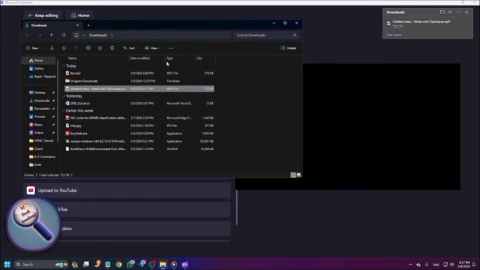
# Rename the exported MP4 to 'video' and clear the screen to the desktop.
pyautogui.press('F2')
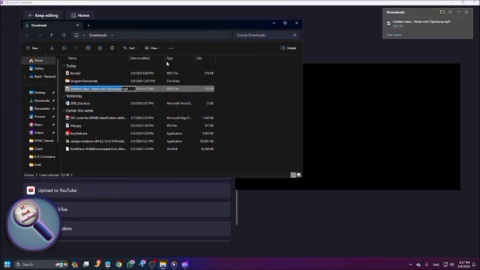
pyautogui.write('vid')
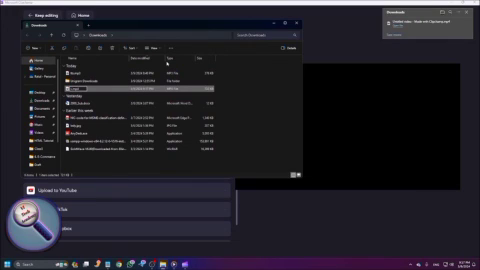
pyautogui.write('eo')
pyautogui.press('Return')
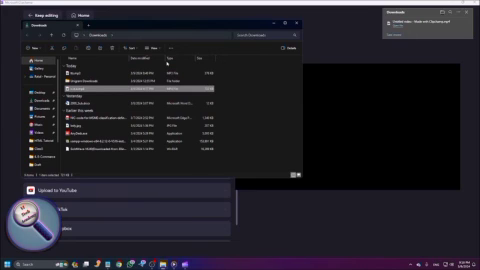
pyautogui.press('super+d')
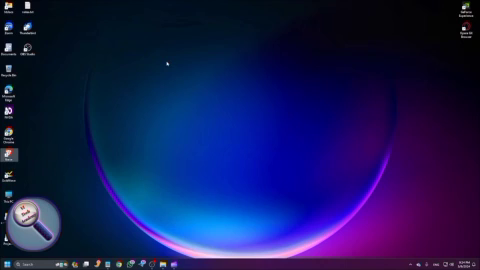